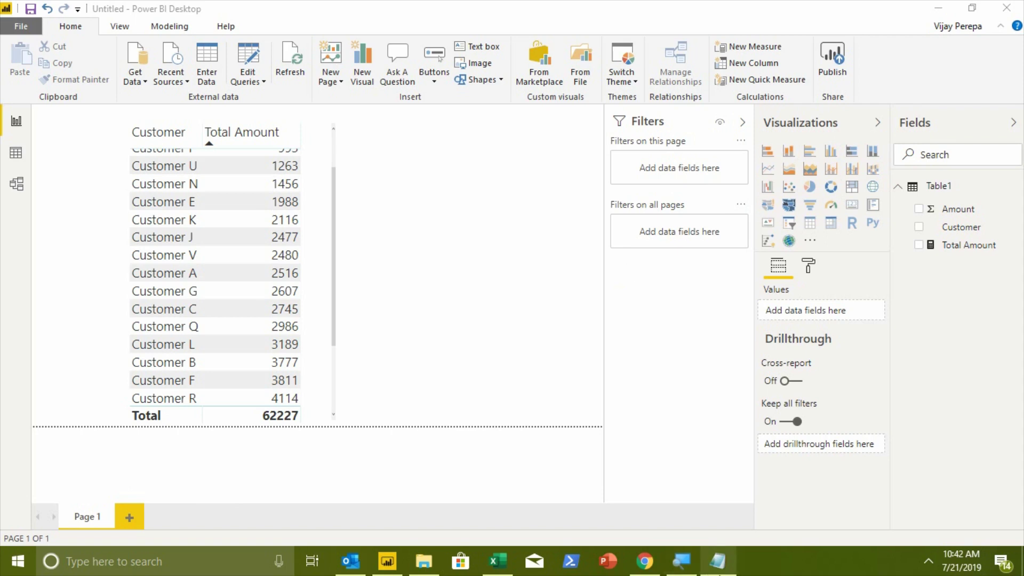
Review the GIF links saved in Notepad, checking the first link, then return to the report.
left_click(718, 561)
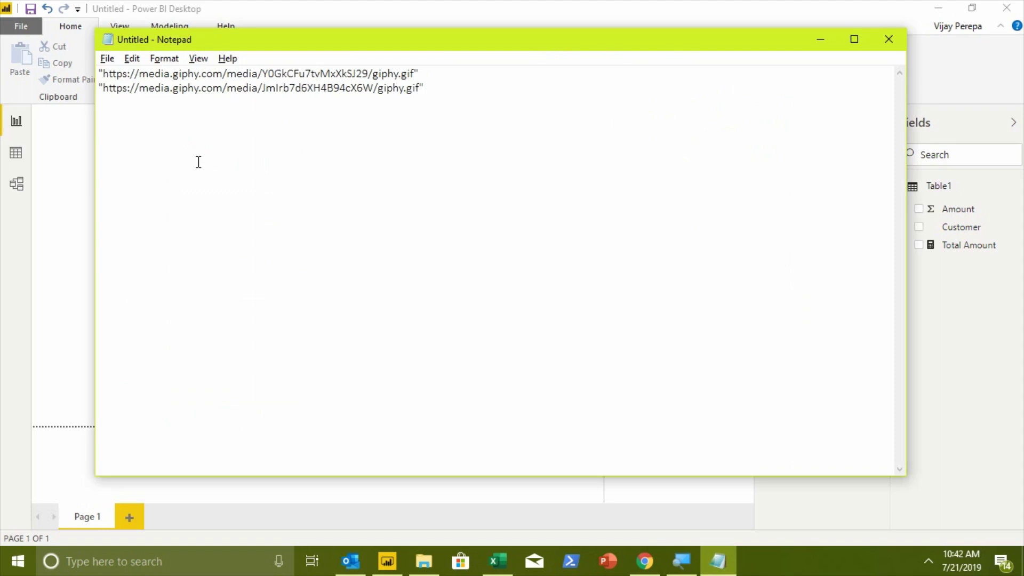
left_click_drag(99, 74, 421, 77)
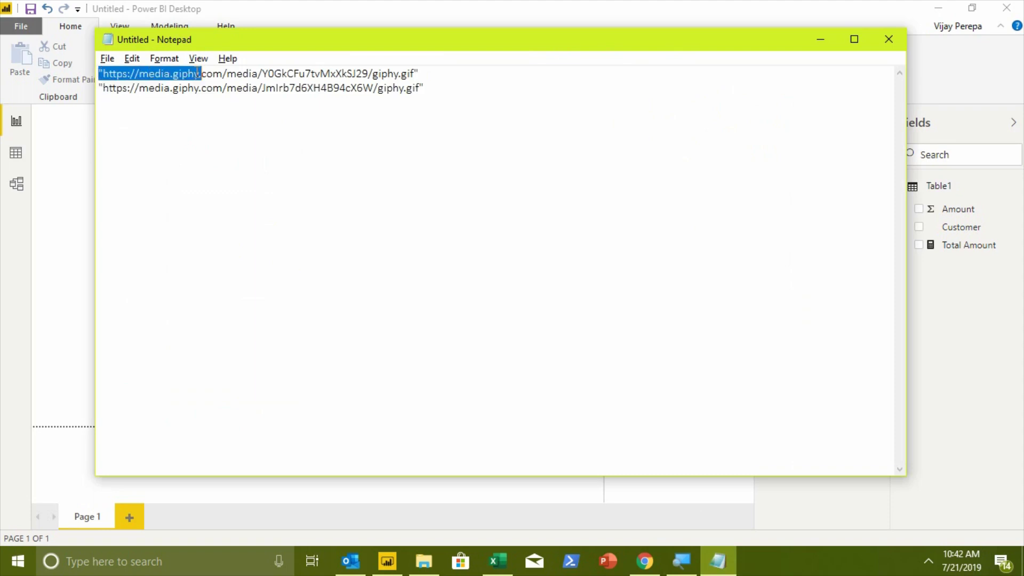
left_click(440, 101)
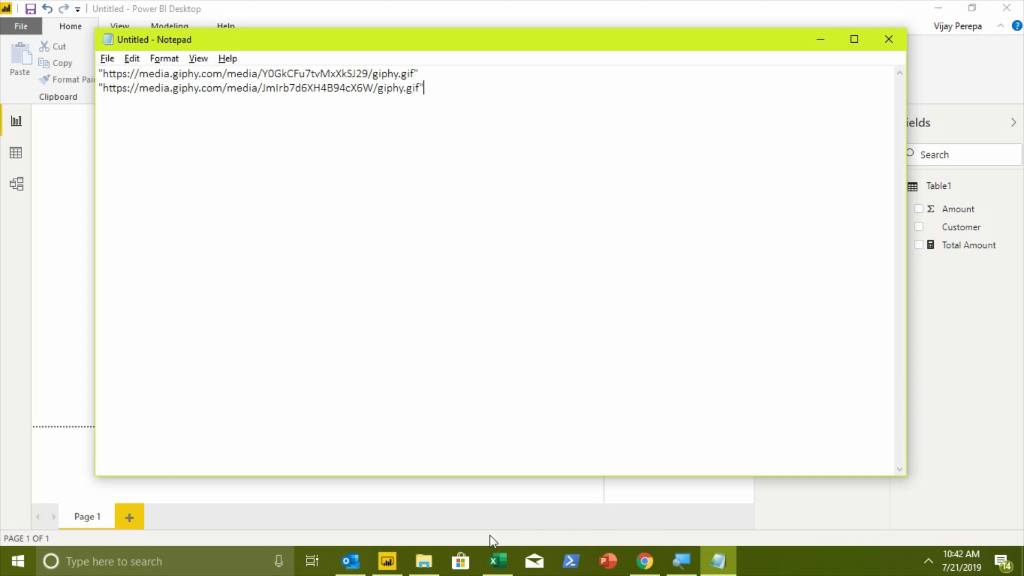
left_click(387, 561)
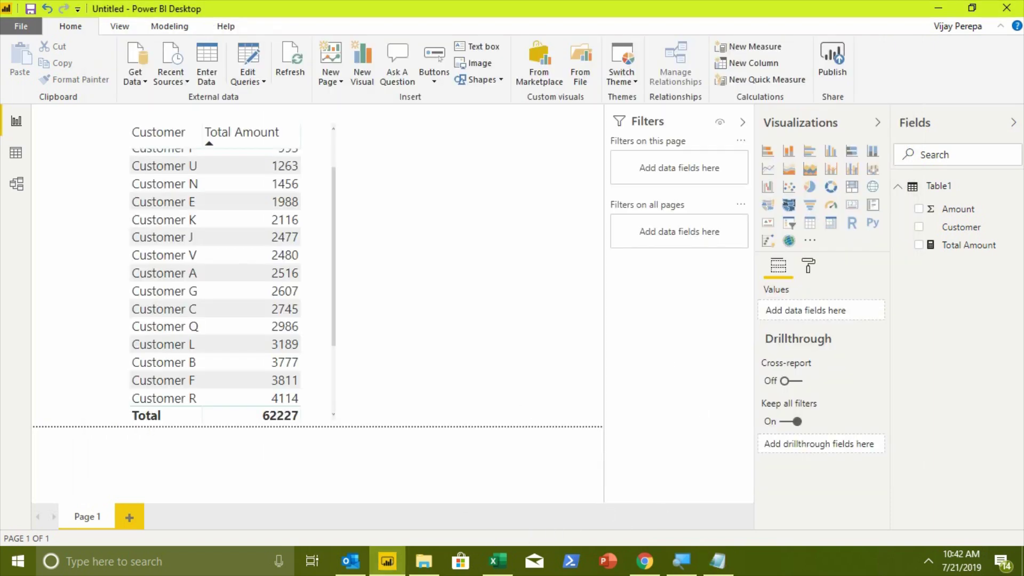
Create a new Table1 measure named Icons that starts a SWITCH formula on [Total Amount].
left_click(1016, 189)
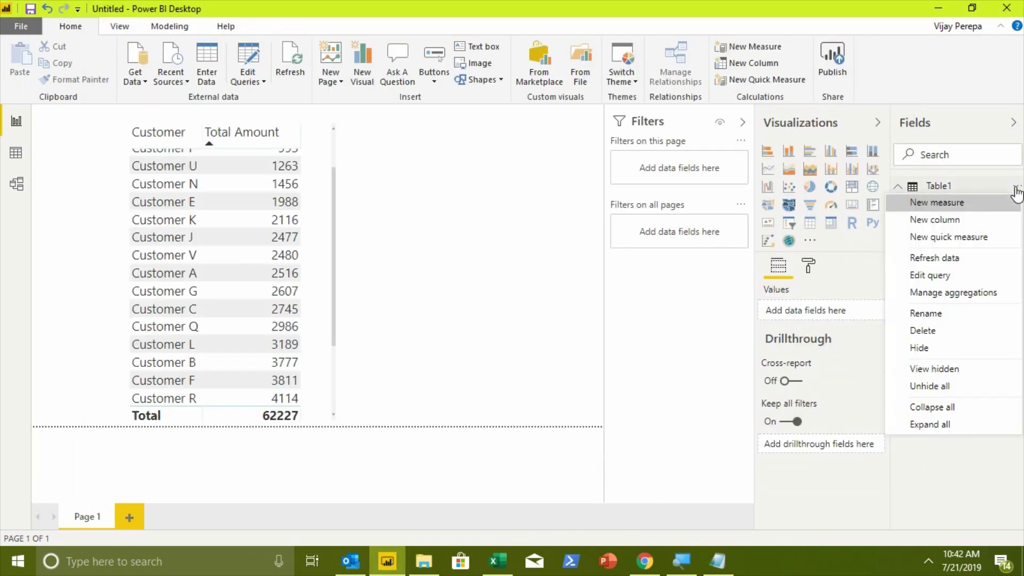
left_click(998, 209)
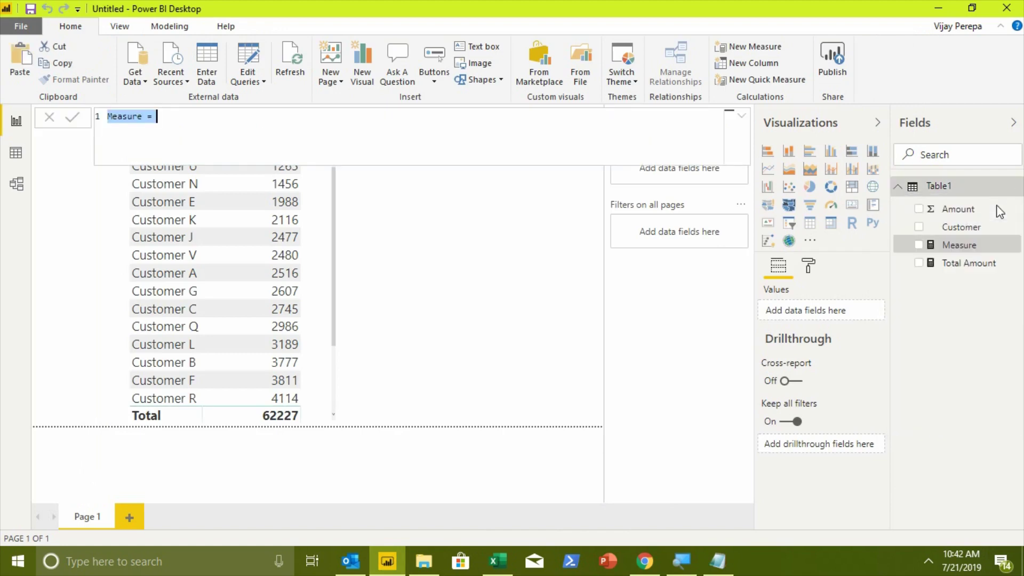
type("Tot")
key("BackSpace")
key("BackSpace")
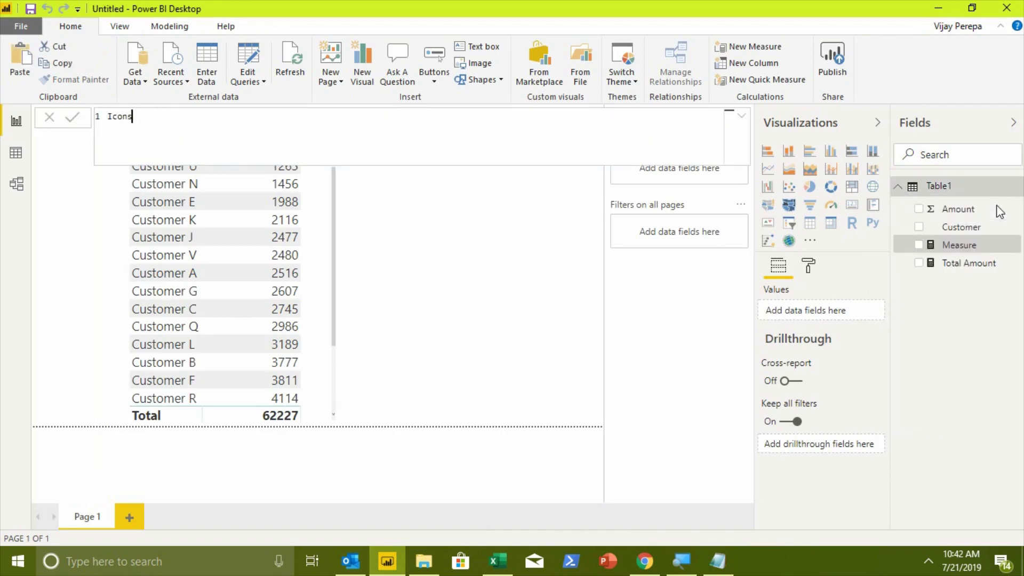
type("ns = ")
type("swtich")
key("BackSpace")
key("BackSpace")
key("BackSpace")
key("BackSpace")
type("itch(")
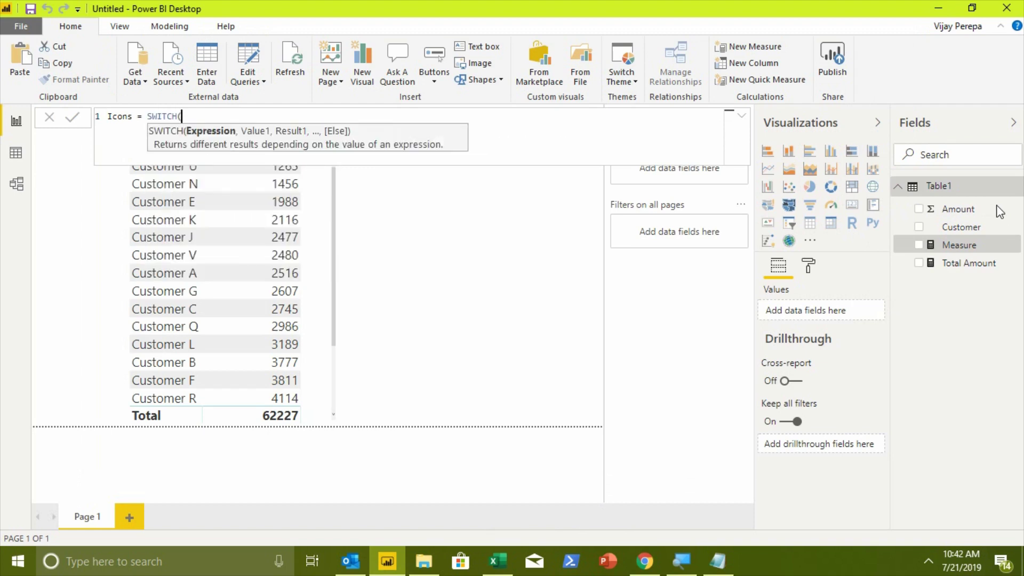
type("tr")
key("Tab")
key("BackSpace")
key("BackSpace")
key("BackSpace")
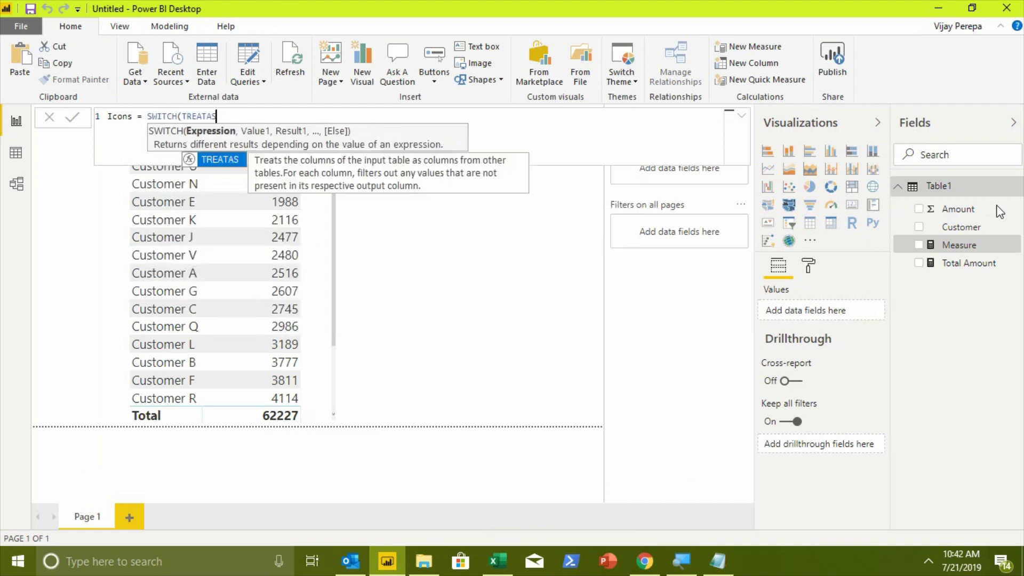
key("BackSpace")
type("RUE(")
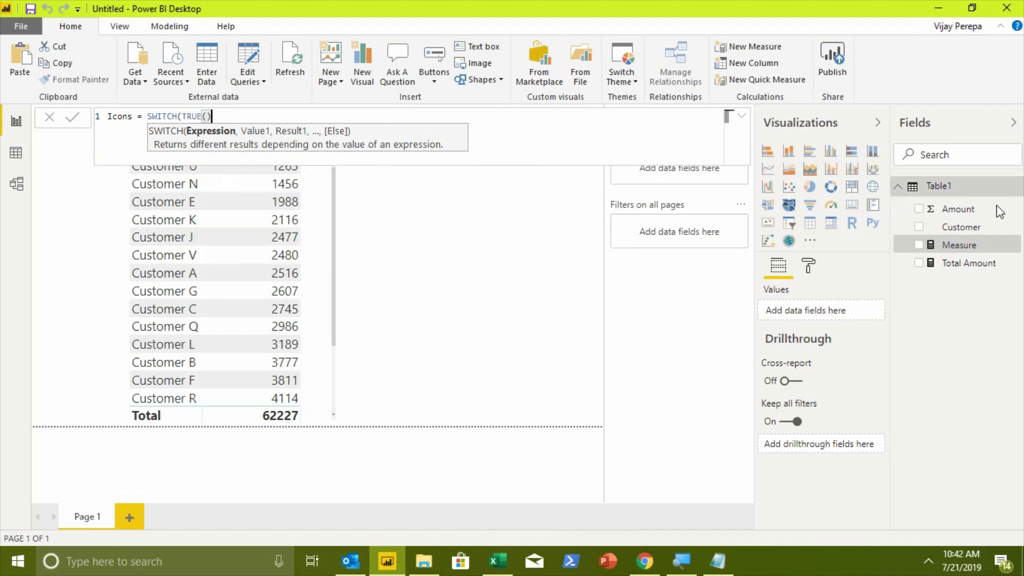
type("),t")
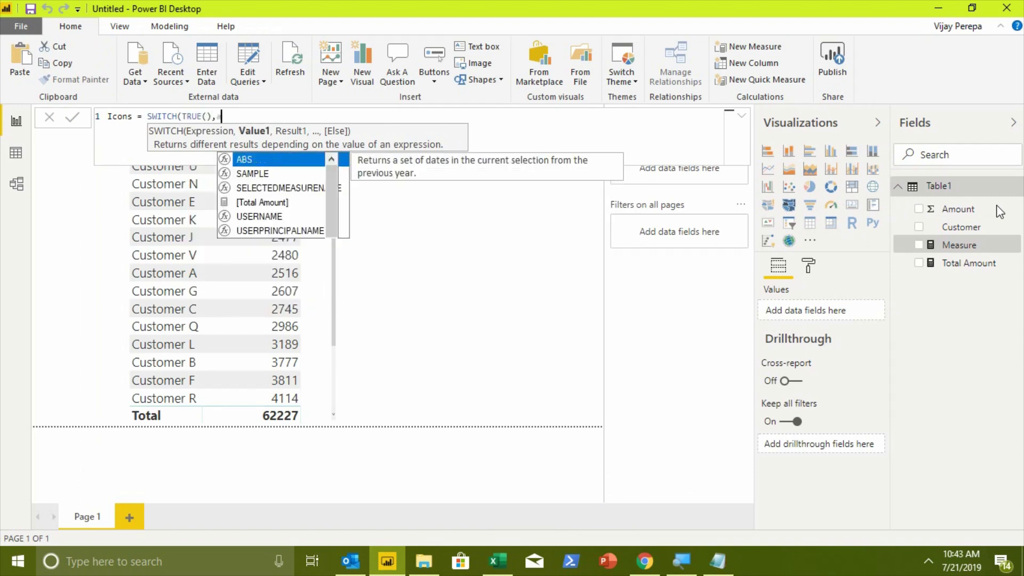
type("o")
key("Down")
key("Down")
key("Tab")
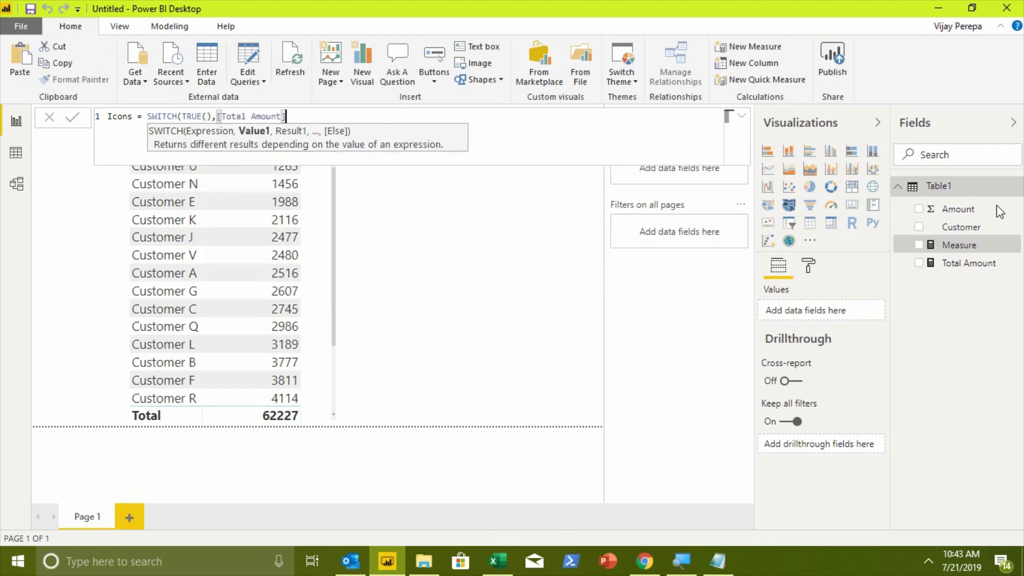
type(">=400")
type("0,")
key("shift+Return")
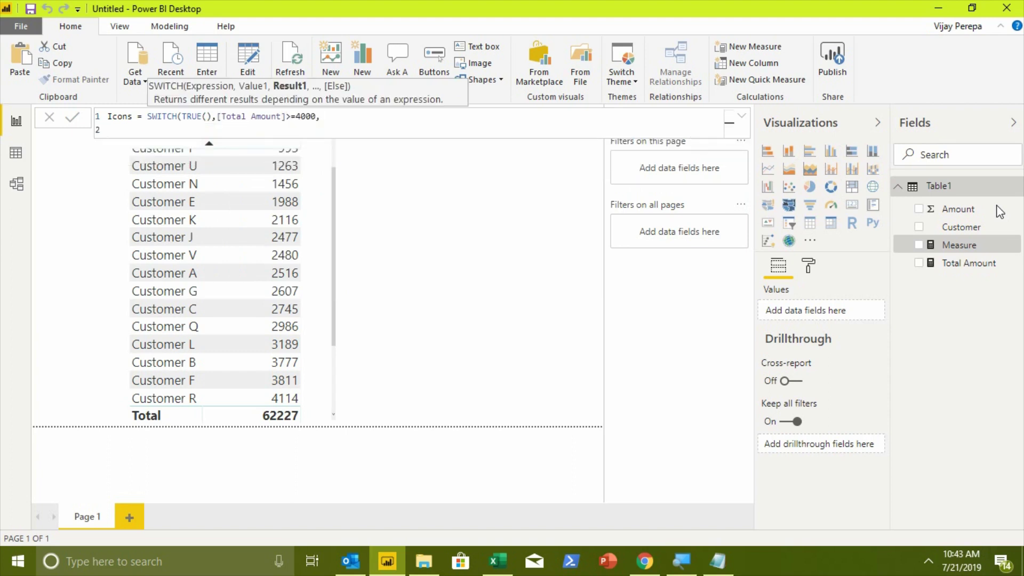
Copy the first GIF link from Notepad into line 2 of the formula.
left_click(717, 561)
left_click_drag(99, 74, 425, 73)
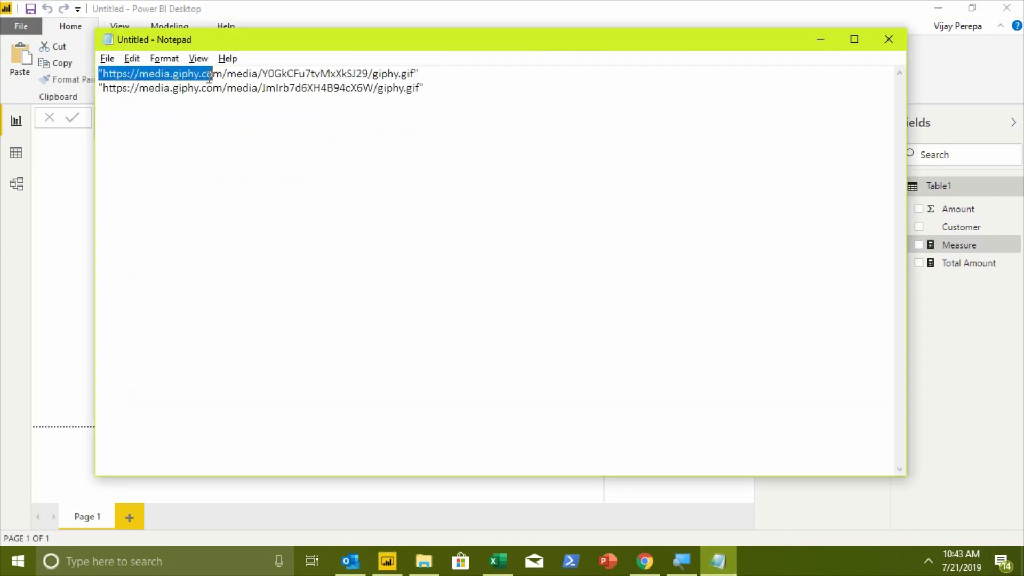
key("ctrl+c")
key("alt+Tab")
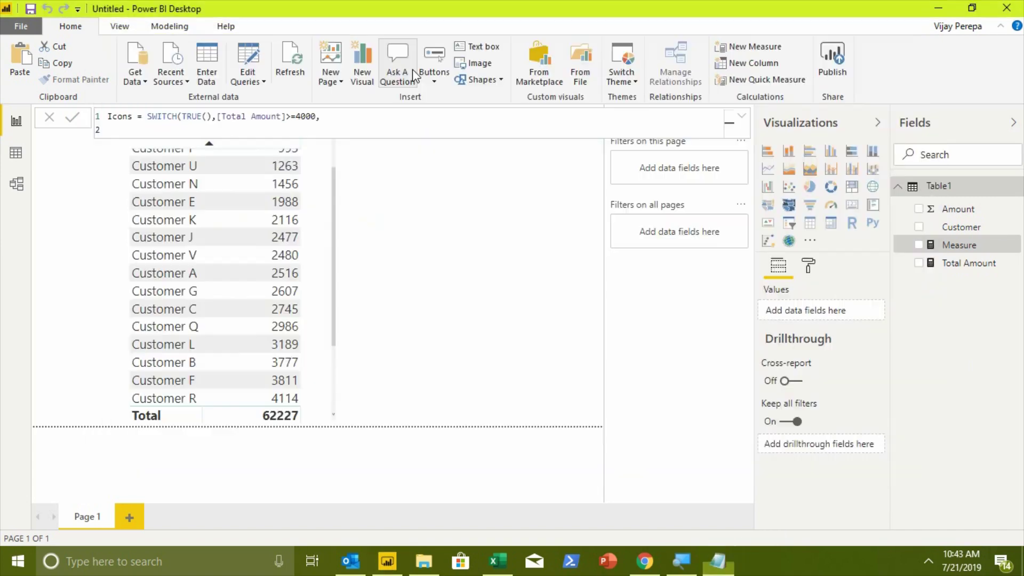
key("ctrl+v")
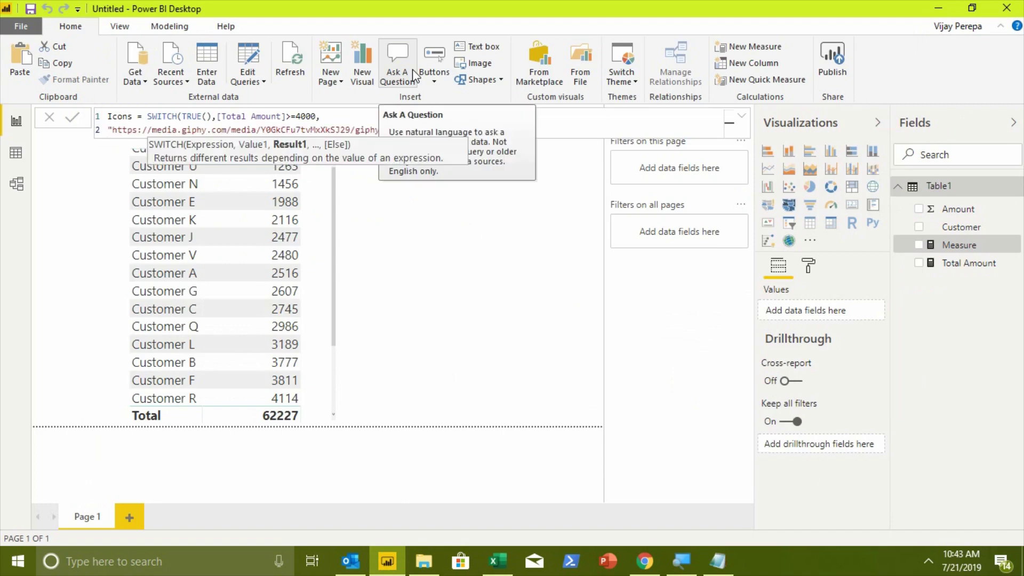
type(",")
key("shift+Return")
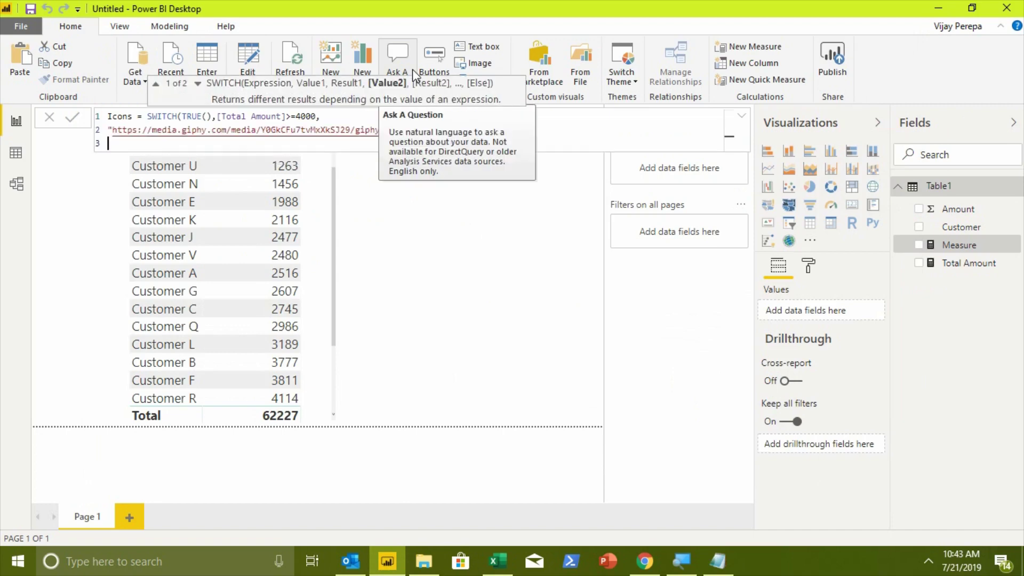
Add the second GIF link as line 3, close the formula and commit the Icons measure.
key("alt+Tab")
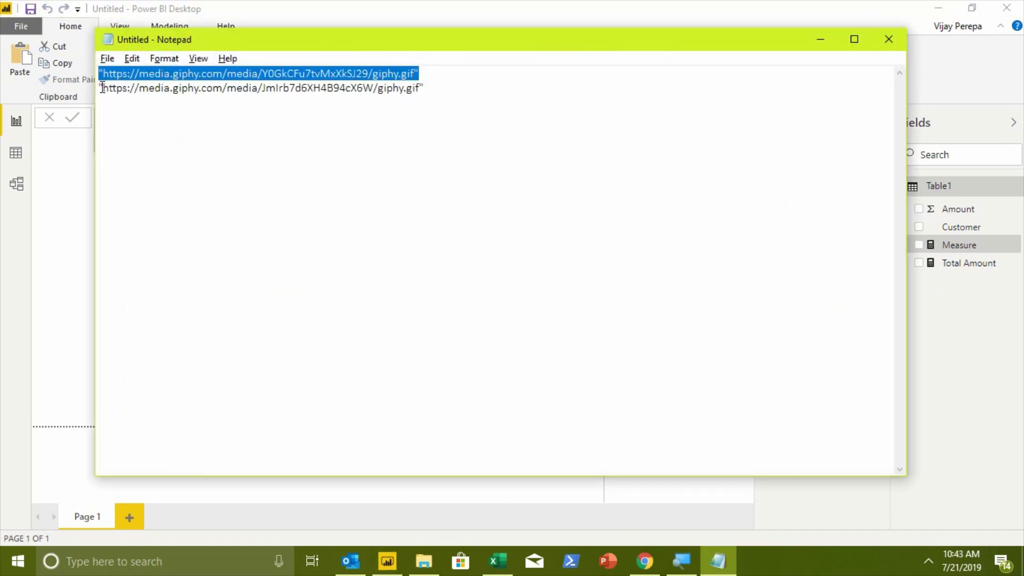
left_click_drag(100, 88, 424, 90)
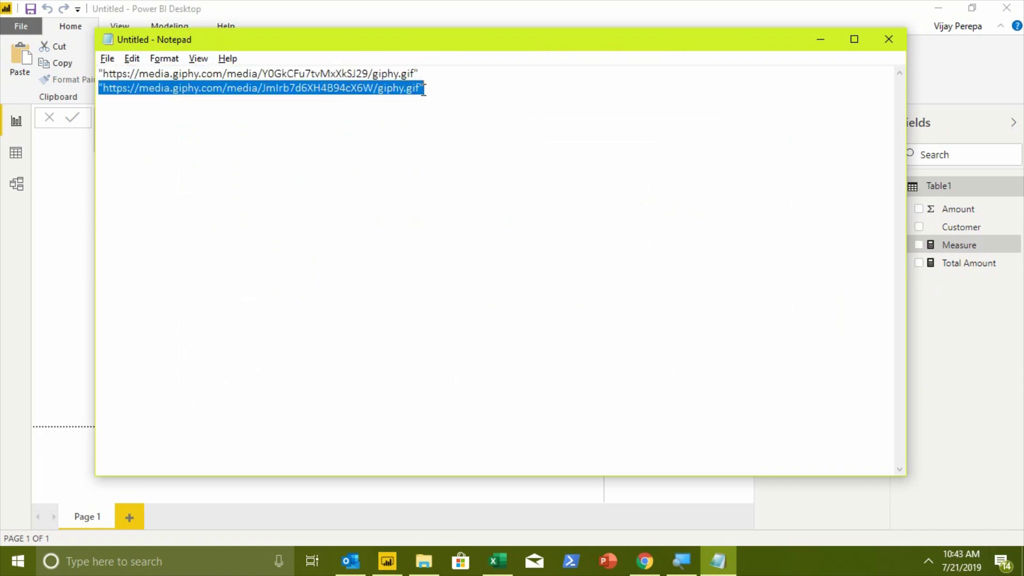
key("ctrl+c")
key("alt+Tab")
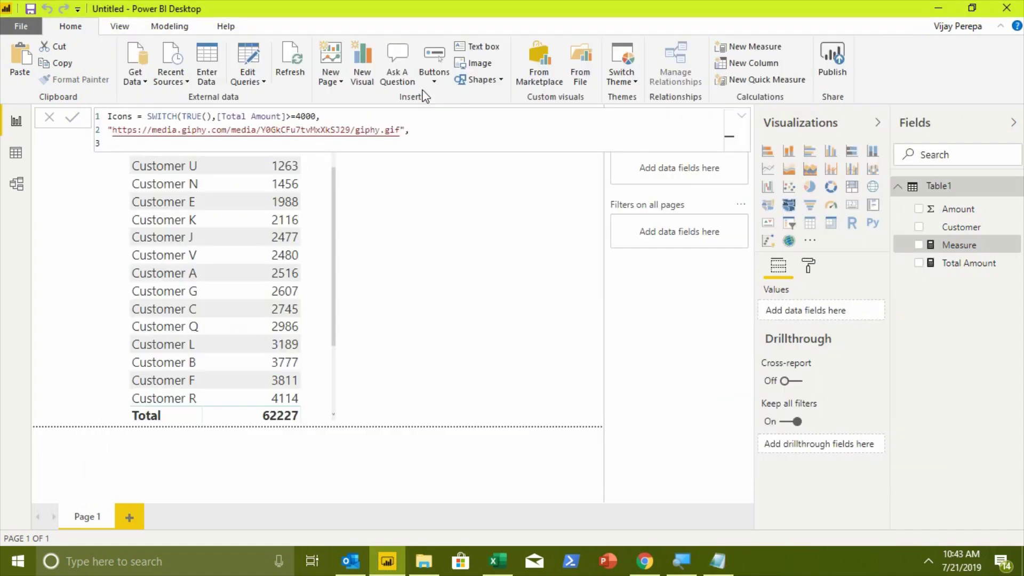
key("ctrl+v")
type(")")
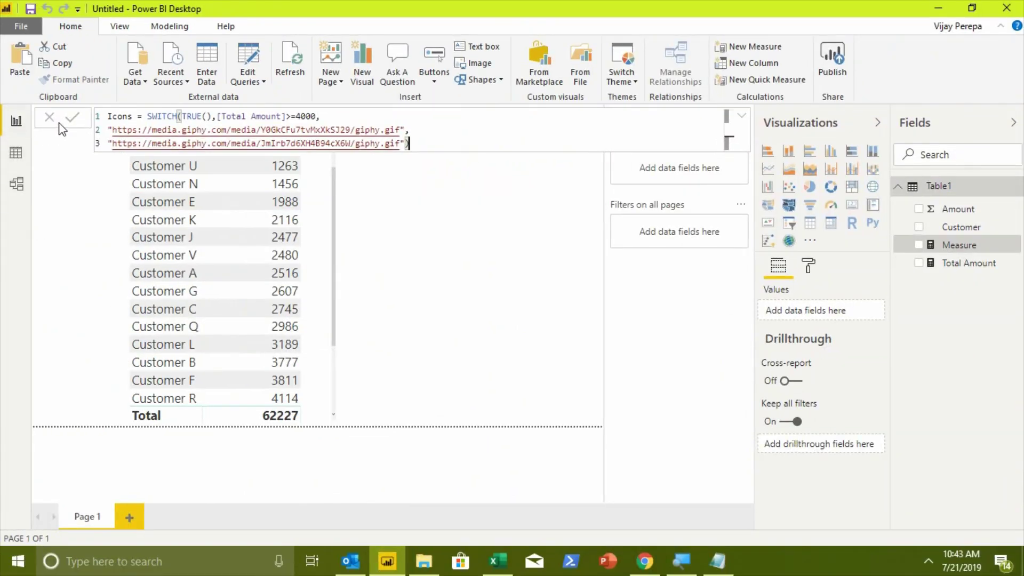
left_click(72, 118)
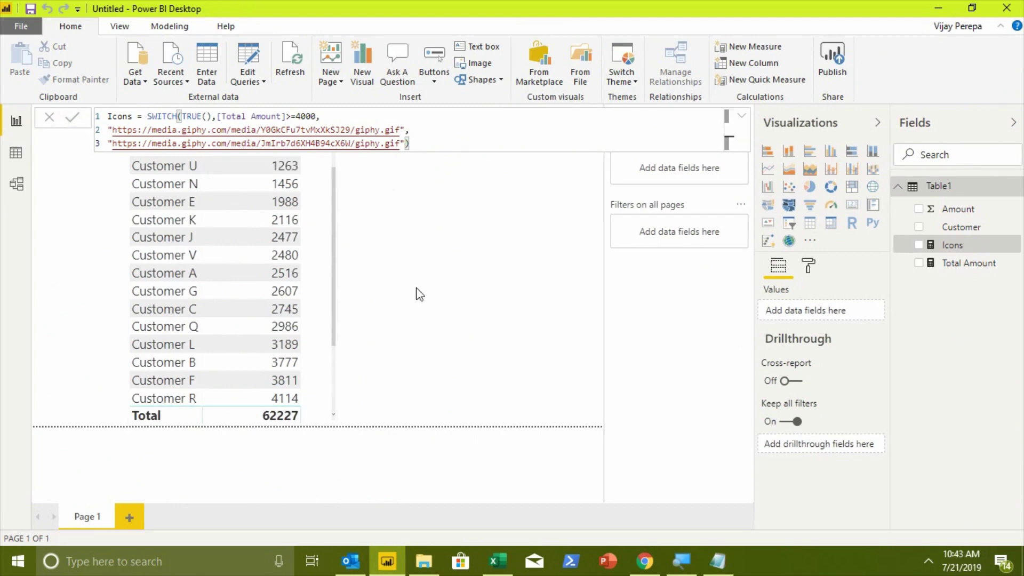
Select the customer amounts table and start Icons conditional formatting on its Total Amount field.
left_click(1004, 308)
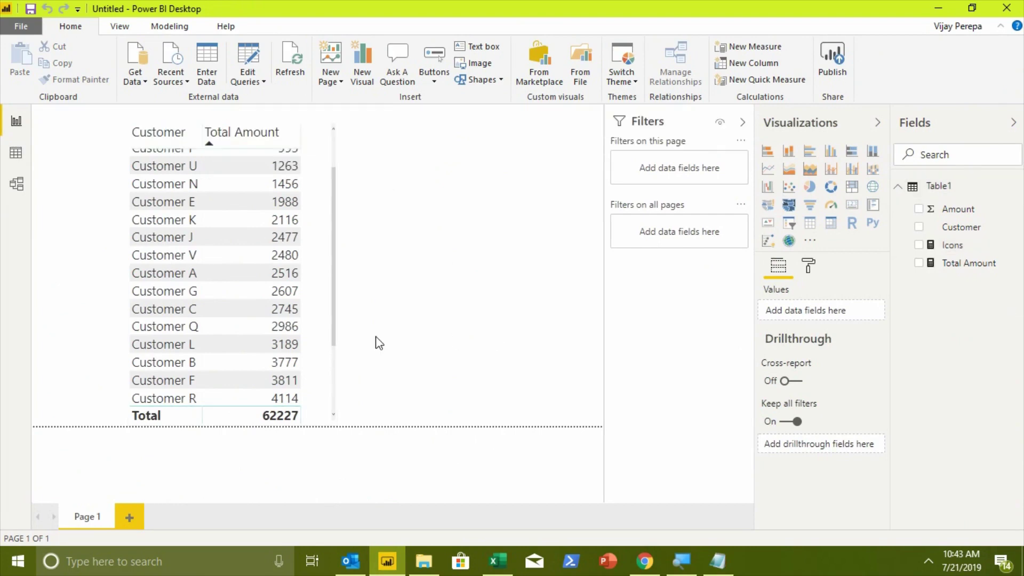
left_click(335, 334)
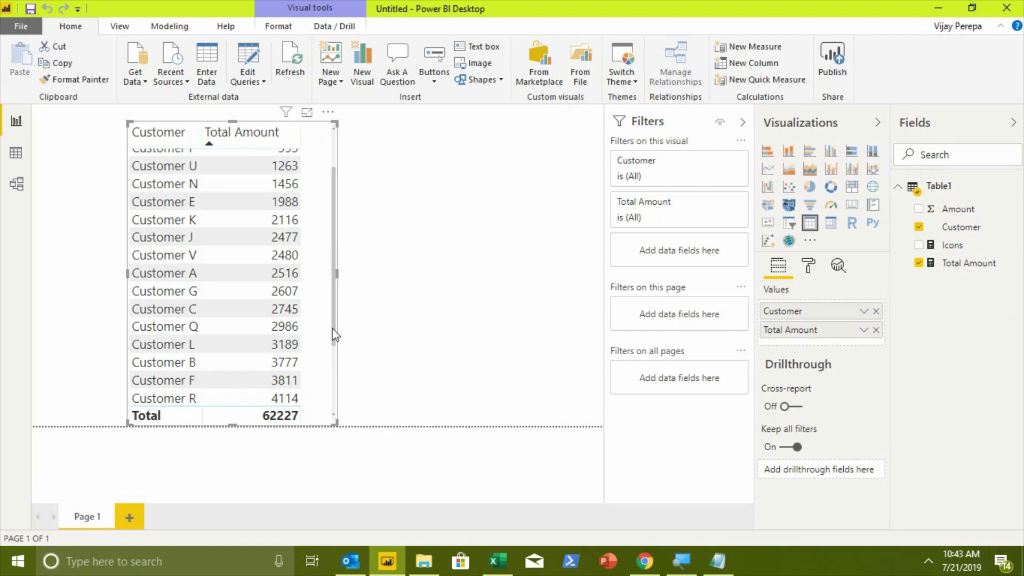
left_click(863, 330)
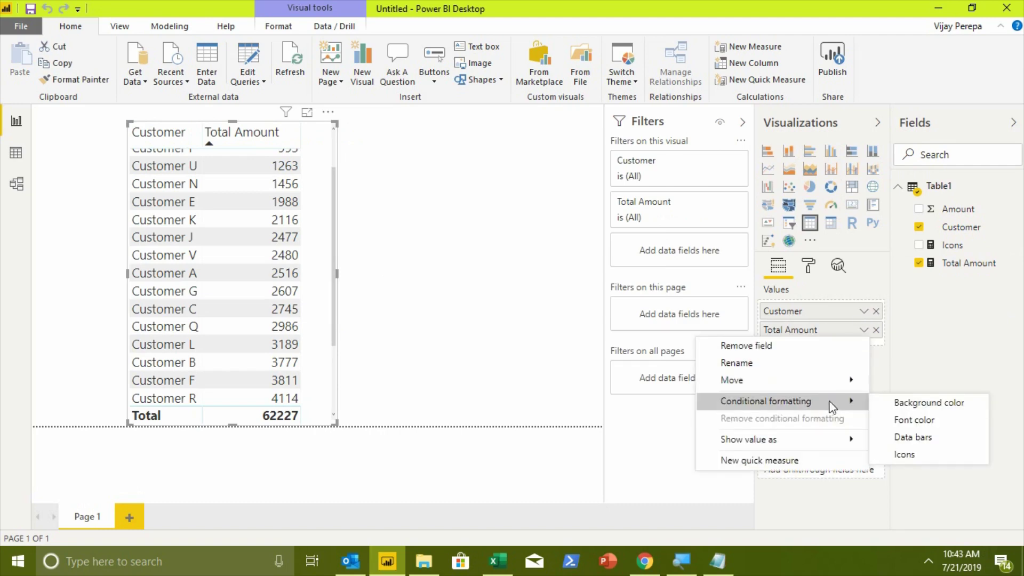
mouse_move(766, 401)
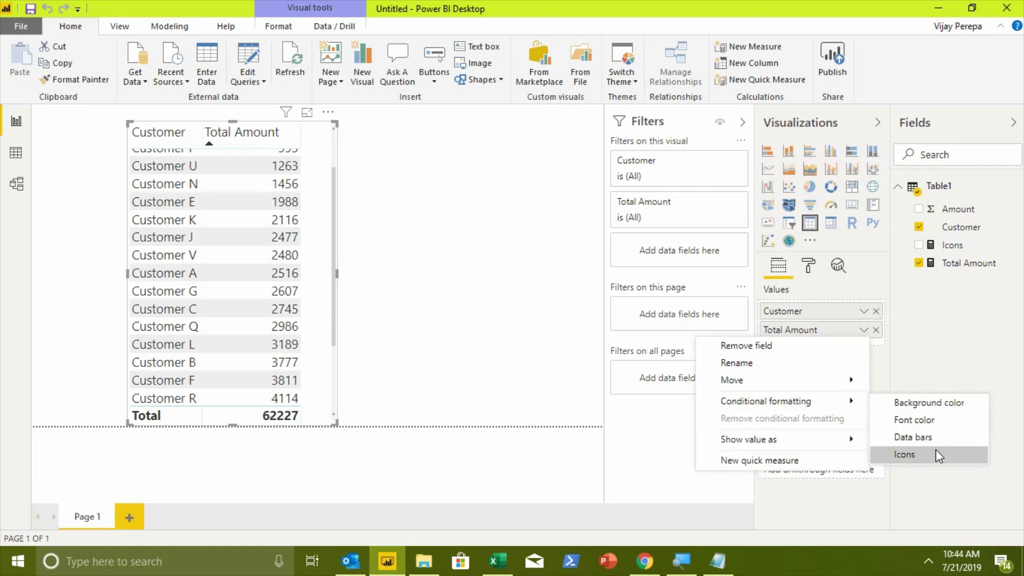
left_click(903, 453)
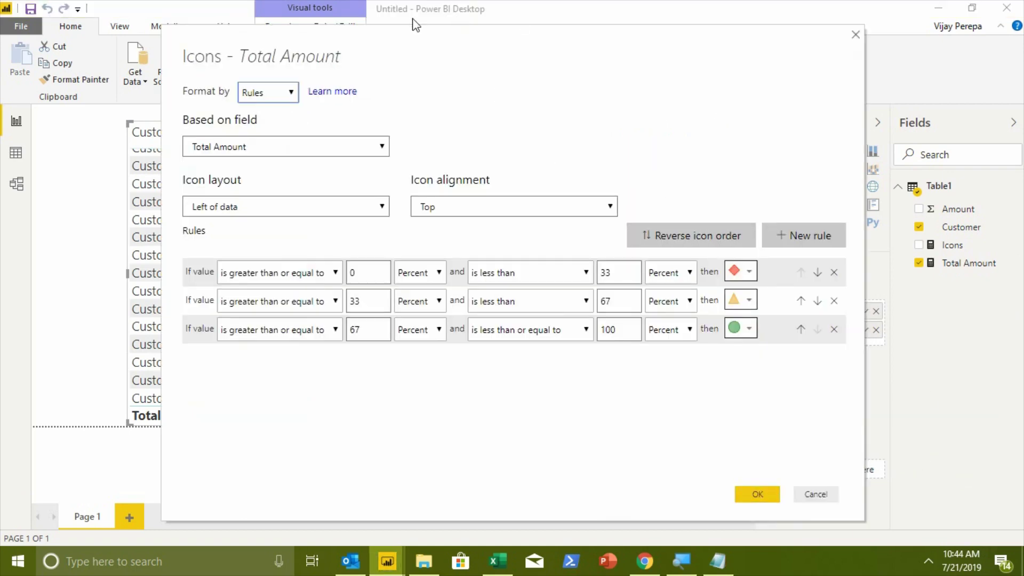
Format icons by Field value from the Icons measure, top-aligned and right of data, and apply.
left_click_drag(328, 68, 516, 68)
left_click(455, 93)
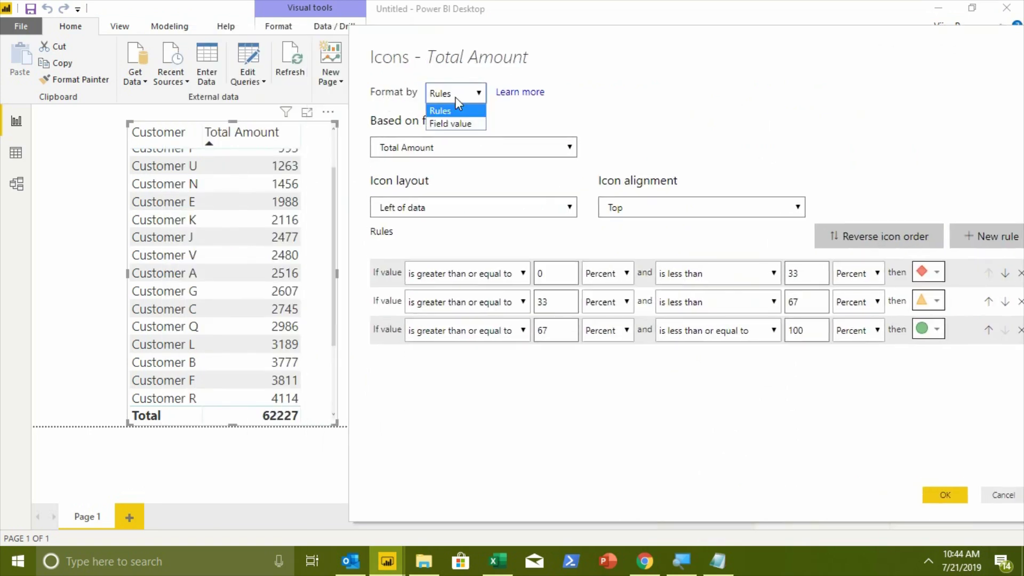
left_click(452, 123)
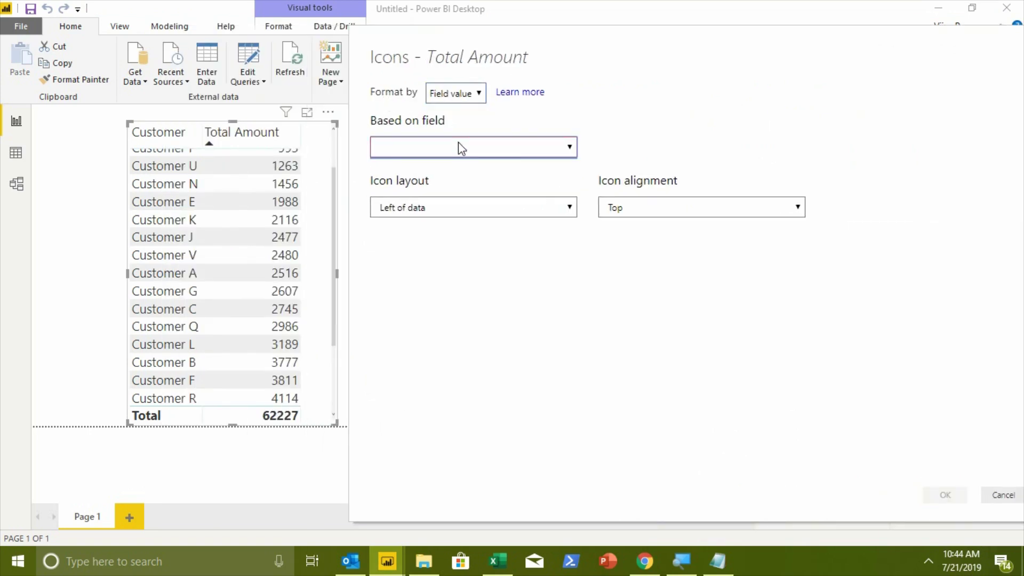
left_click(458, 146)
left_click(412, 254)
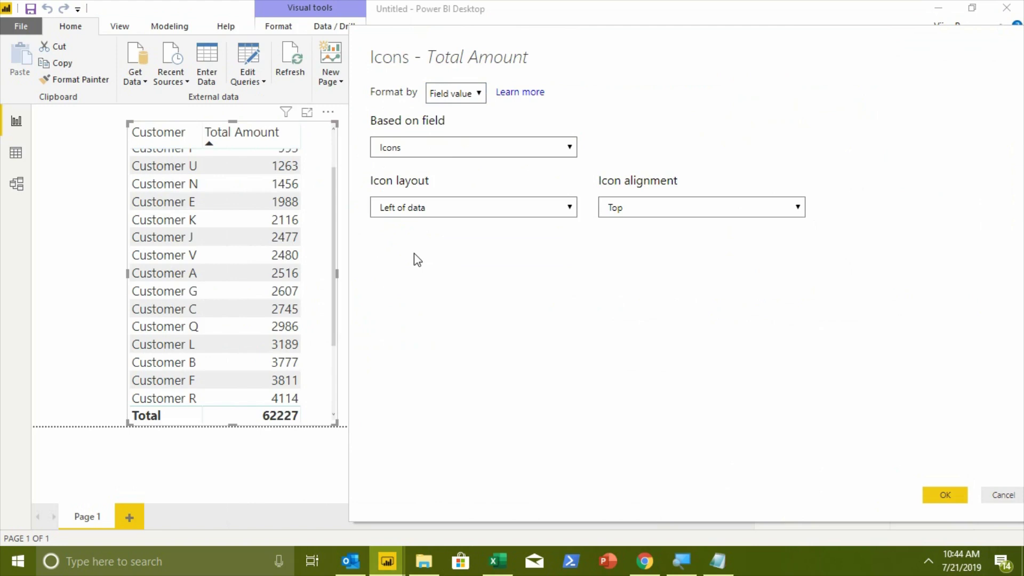
left_click(471, 209)
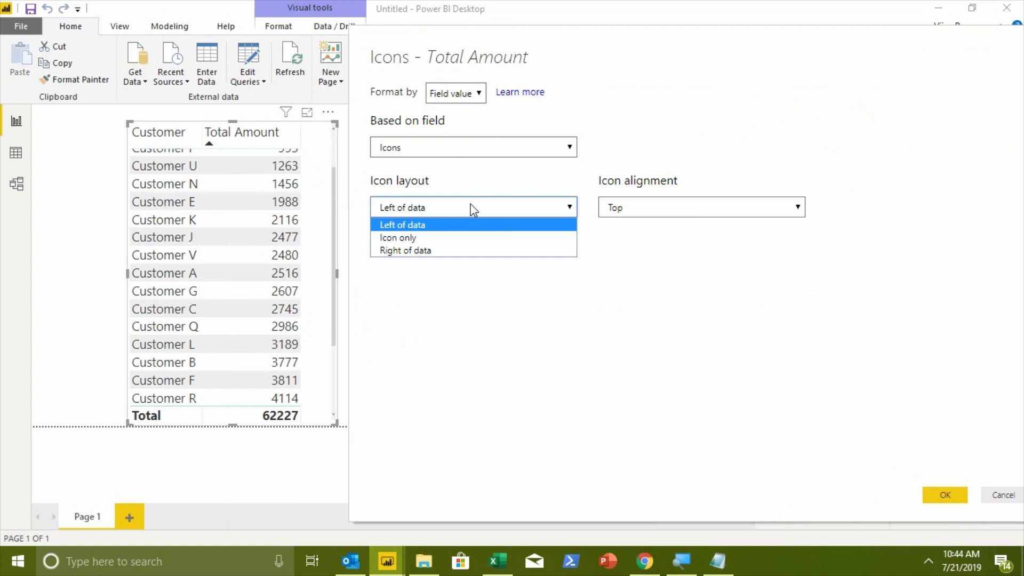
left_click(710, 208)
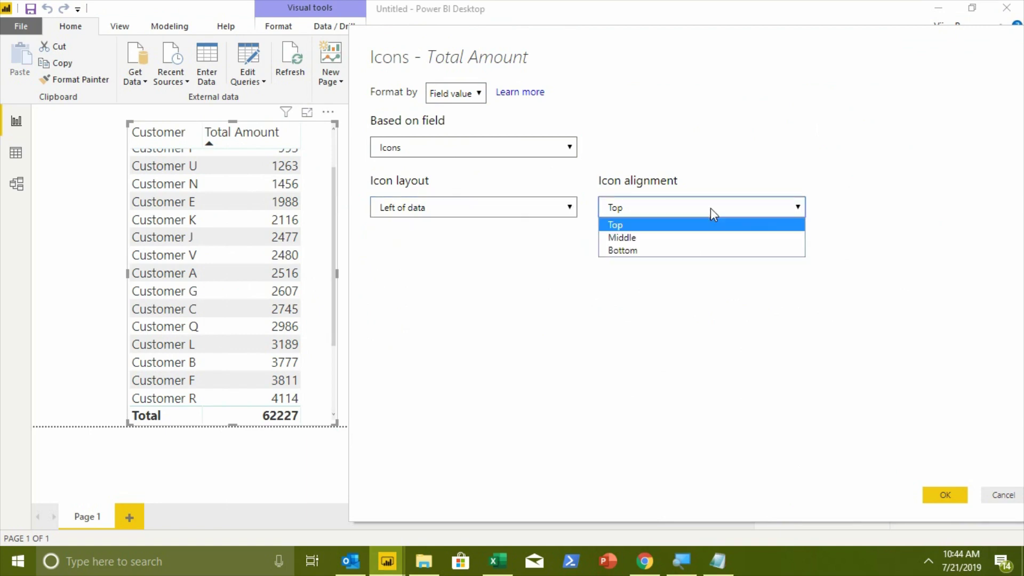
left_click(710, 208)
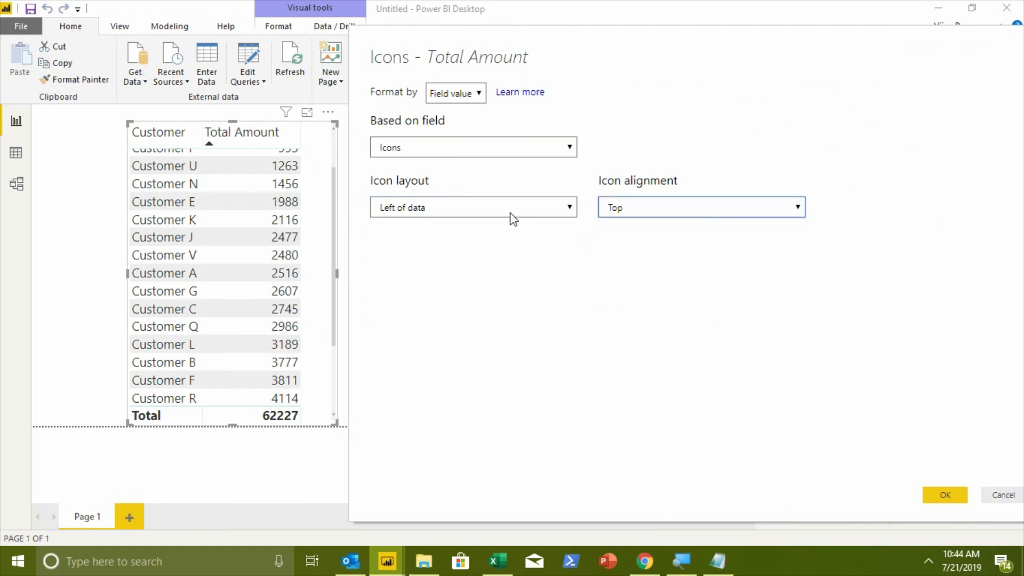
left_click(440, 213)
left_click(440, 249)
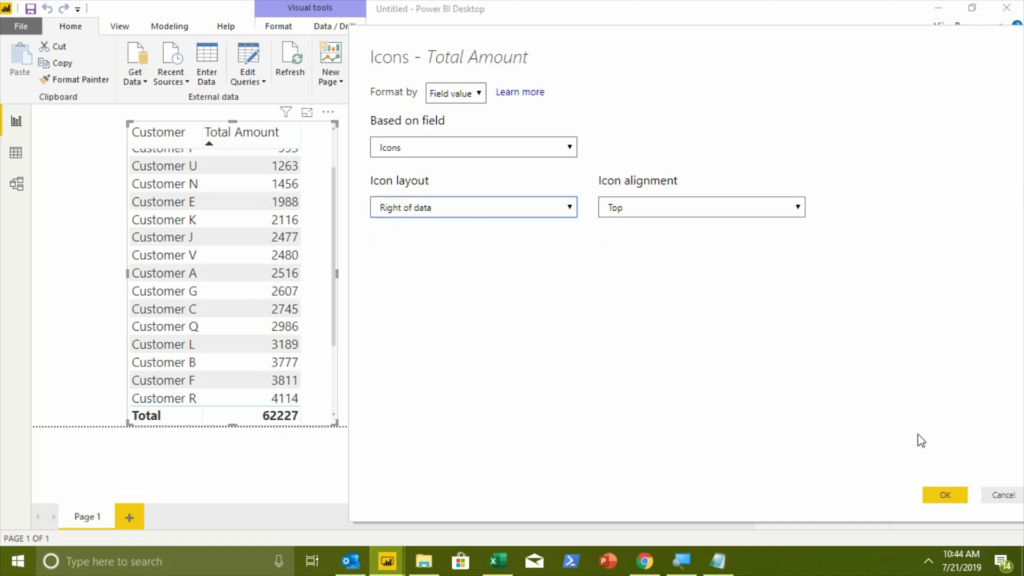
left_click(944, 494)
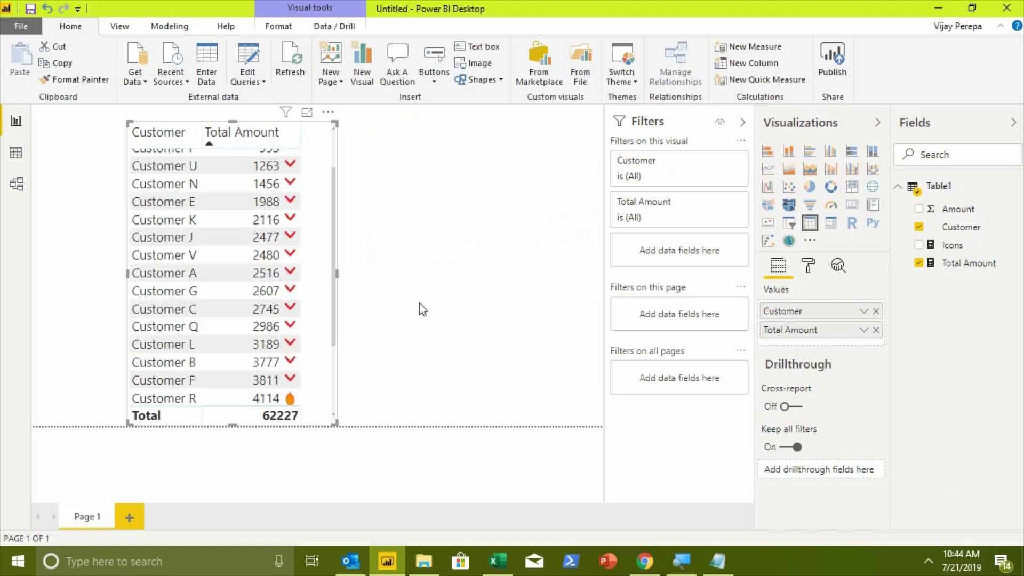
scroll(298, 256, "up", 3)
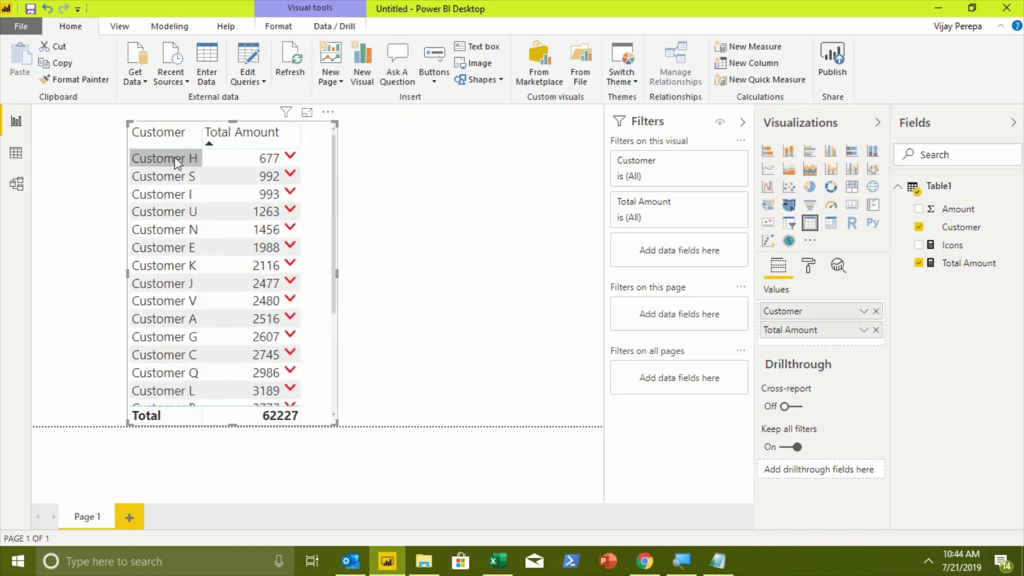
Sort the table ascending by the Customer column so Customer A is first.
left_click(177, 138)
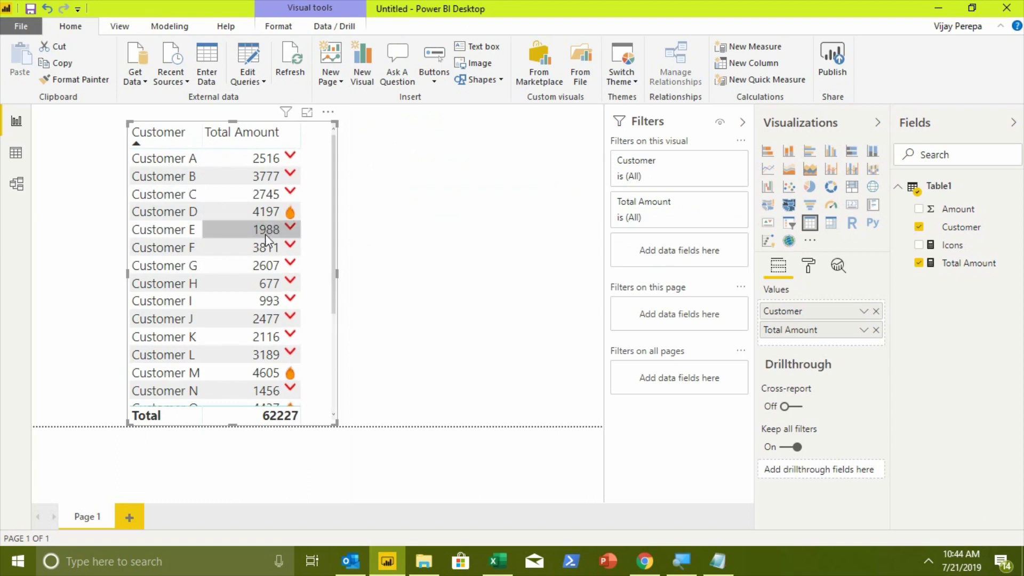